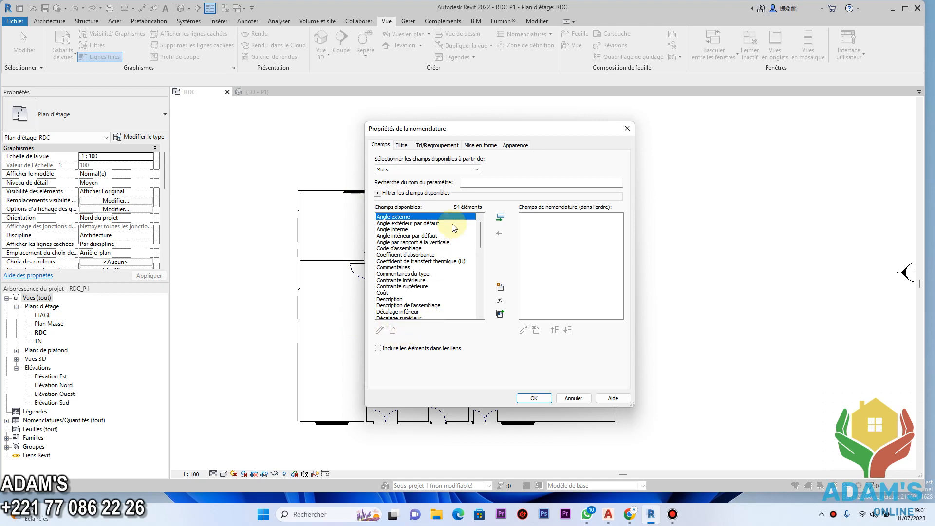
- Add the Famille et type field to the wall schedule
mouse_move(482, 232)
left_mouse_down()
mouse_move(484, 288)
mouse_move(485, 229)
left_mouse_up()
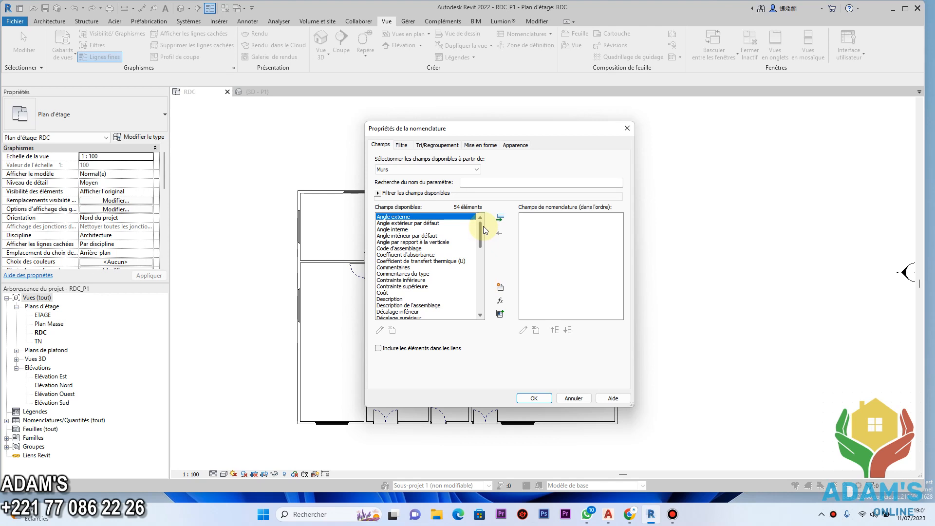
scroll(402, 252, "down", 2)
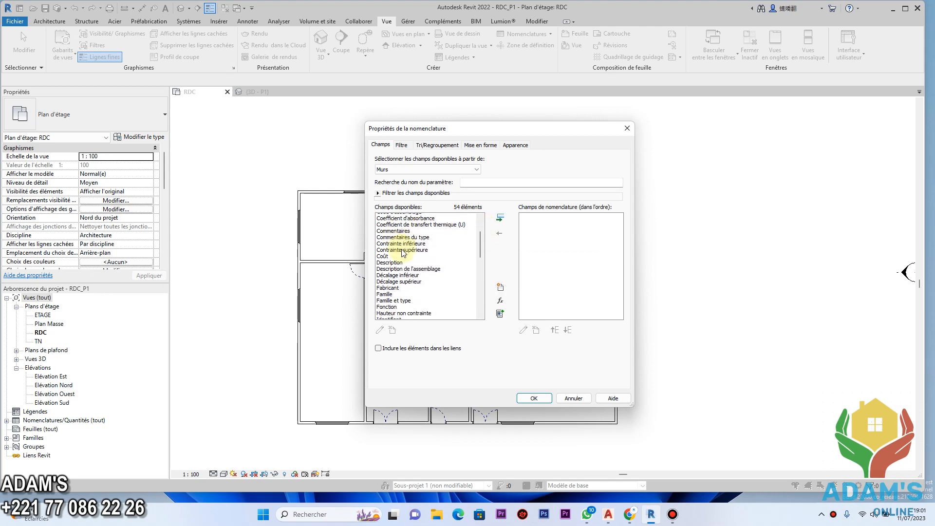
scroll(402, 252, "down", 2)
left_click(399, 261)
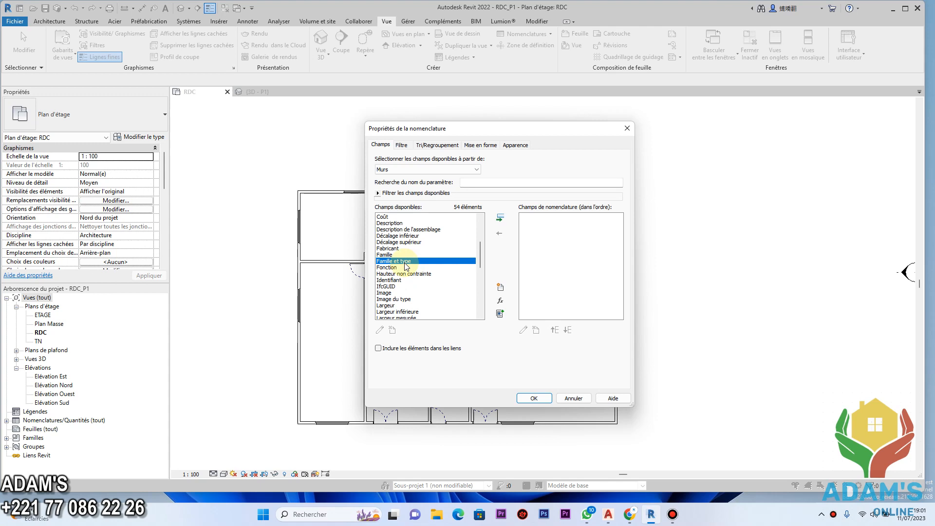
left_click(500, 218)
- Add the Surface and Coût fields to the wall schedule after Famille et type
scroll(402, 285, "down", 3)
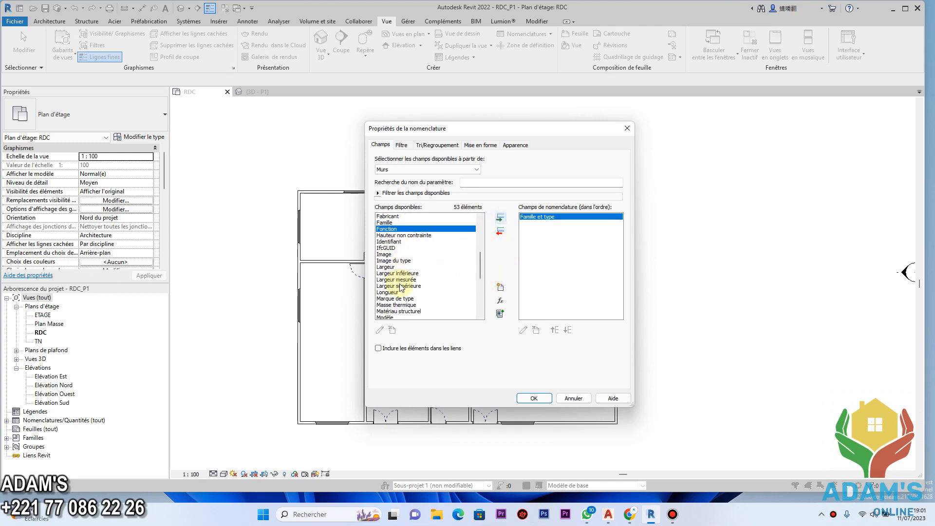
scroll(401, 287, "down", 5)
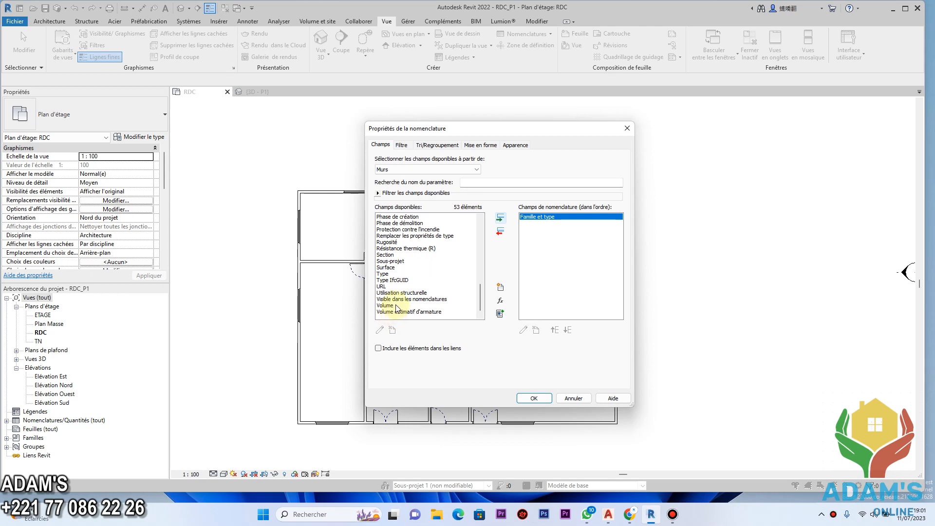
left_click(390, 267)
left_click(500, 219)
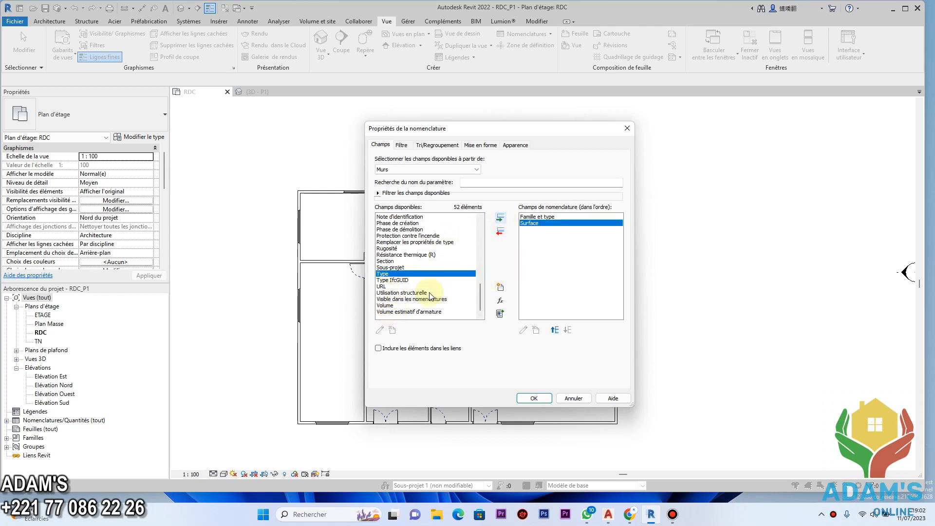
scroll(411, 273, "up", 6)
scroll(413, 257, "up", 6)
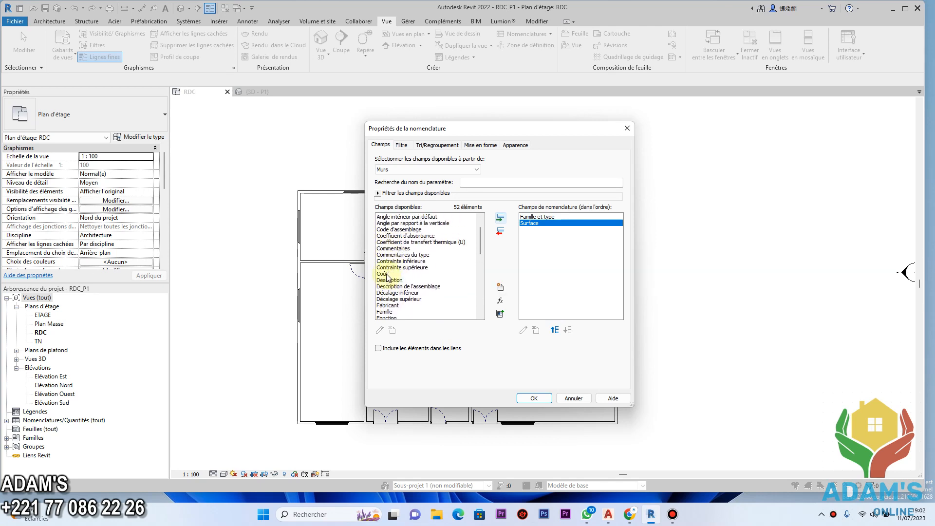
left_click(387, 274)
left_click(500, 218)
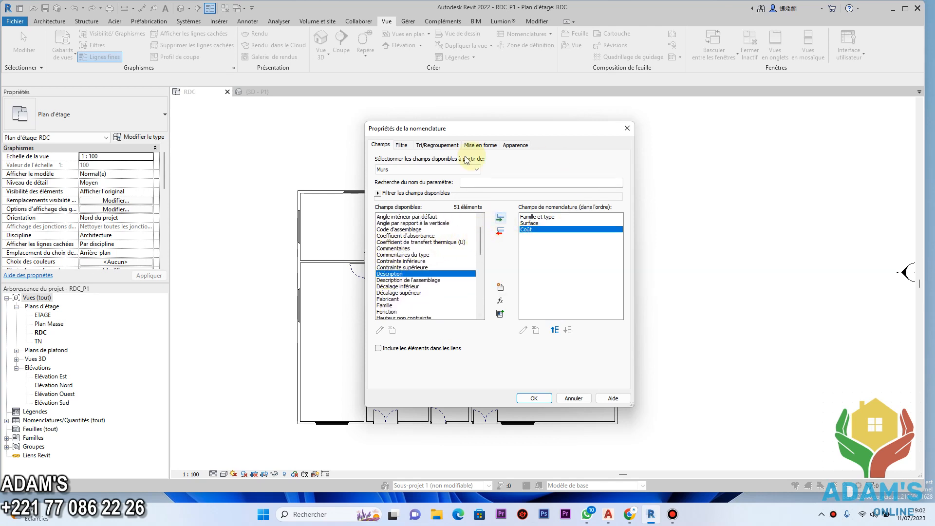
- Create a formula-based calculated value named "total mur" with discipline Commun and type Devise
left_click(422, 169)
left_click(560, 162)
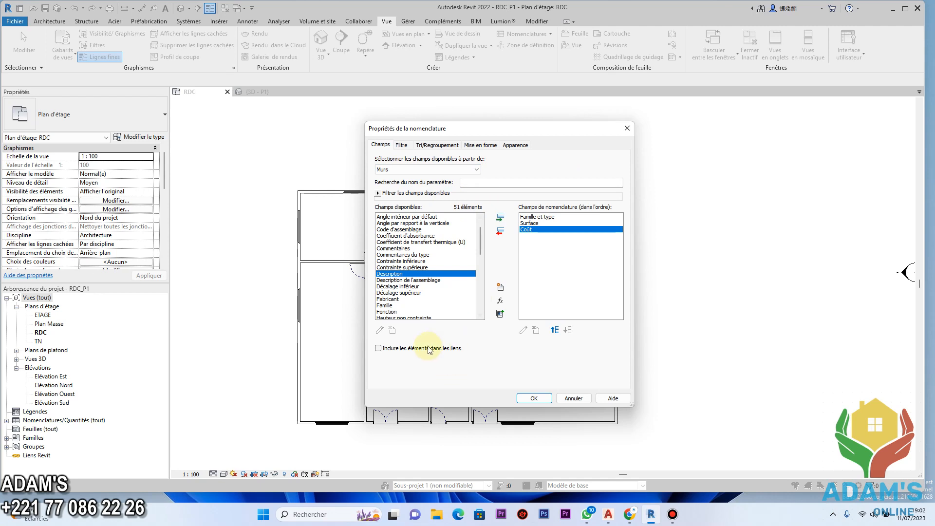
left_click(500, 313)
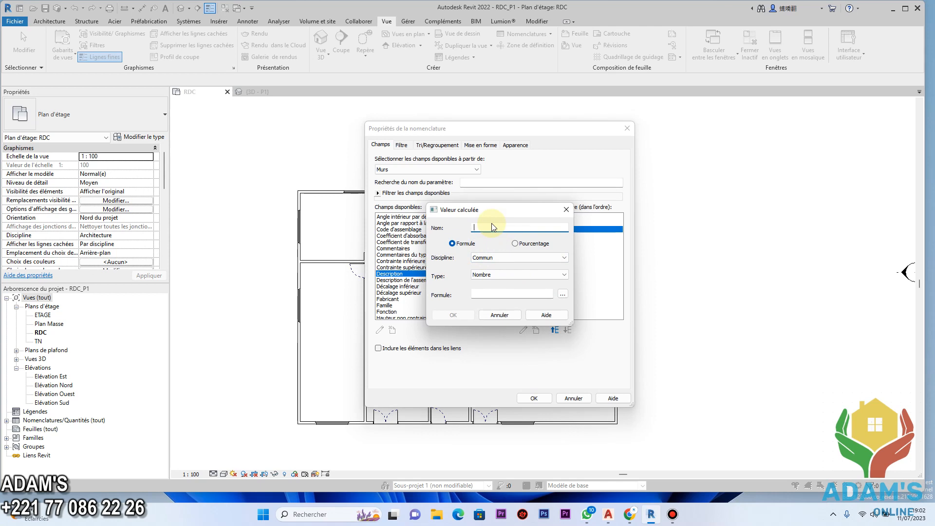
type("total mur")
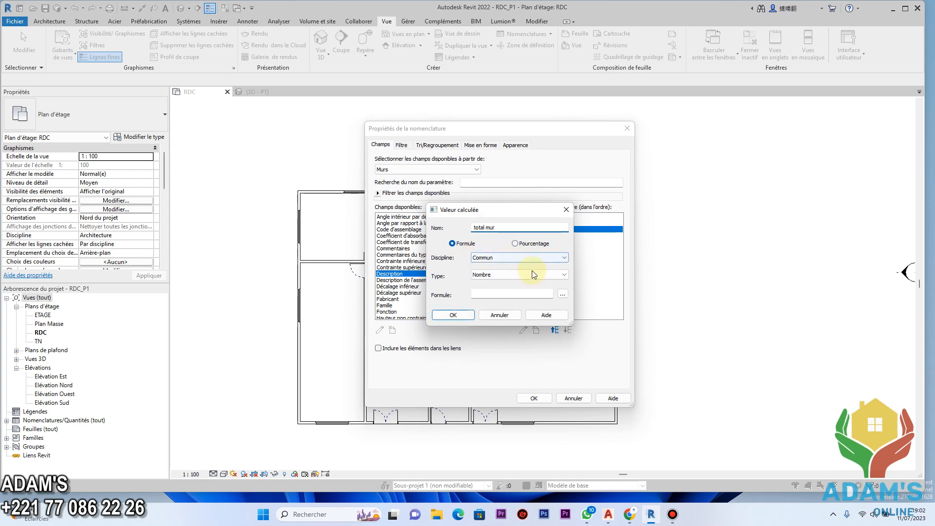
left_click(545, 259)
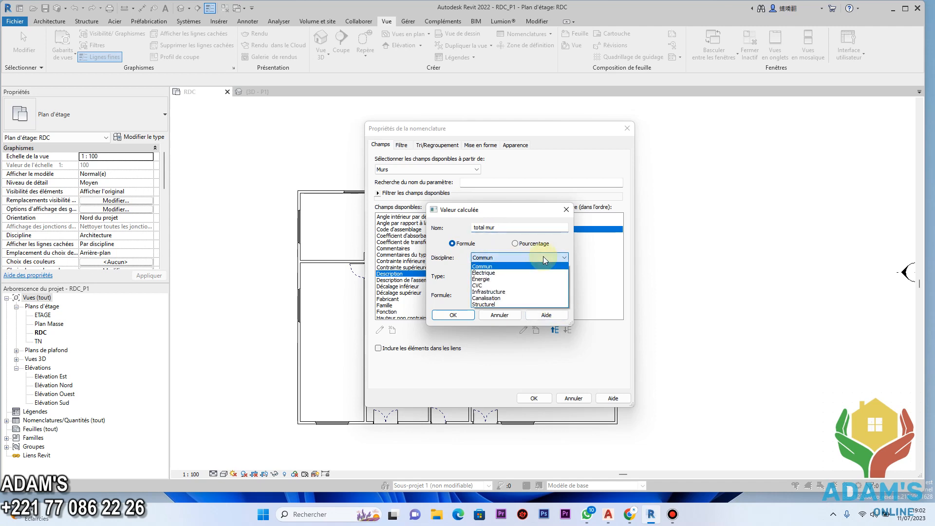
left_click(543, 257)
left_click(547, 275)
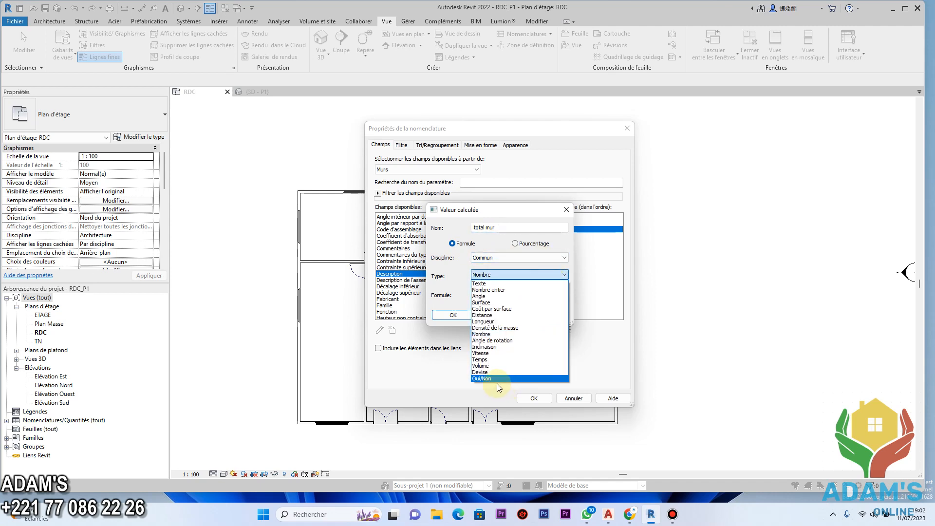
left_click(492, 372)
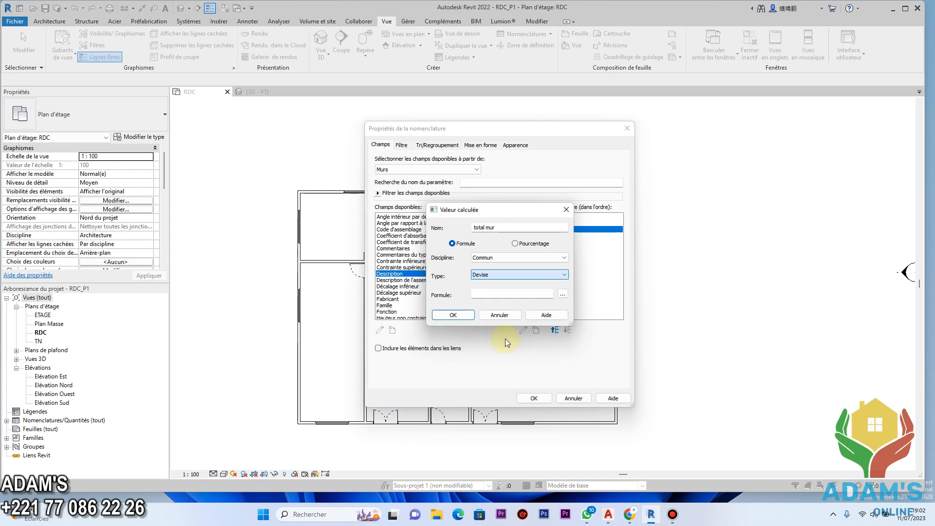
- Define the total mur formula as Surface*Coût from the schedule fields and add the calculated value to the schedule
left_click(562, 295)
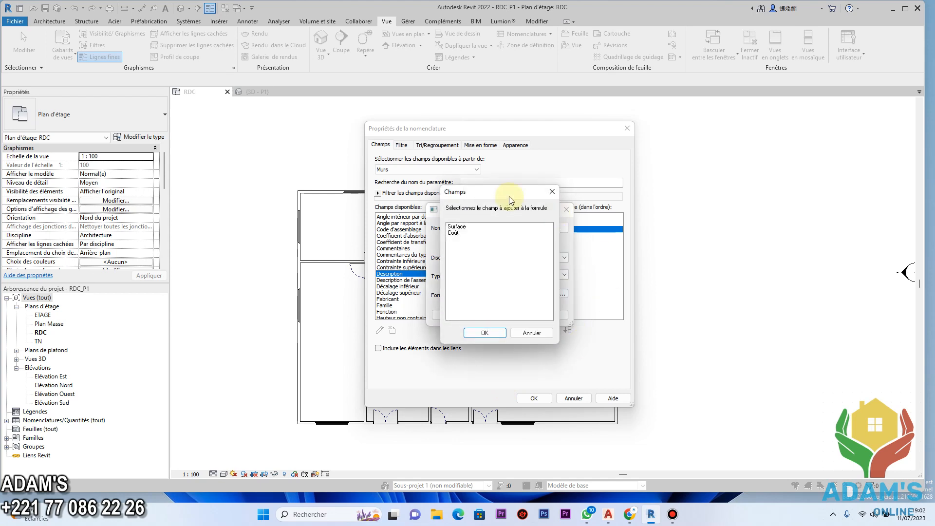
left_click_drag(512, 195, 710, 197)
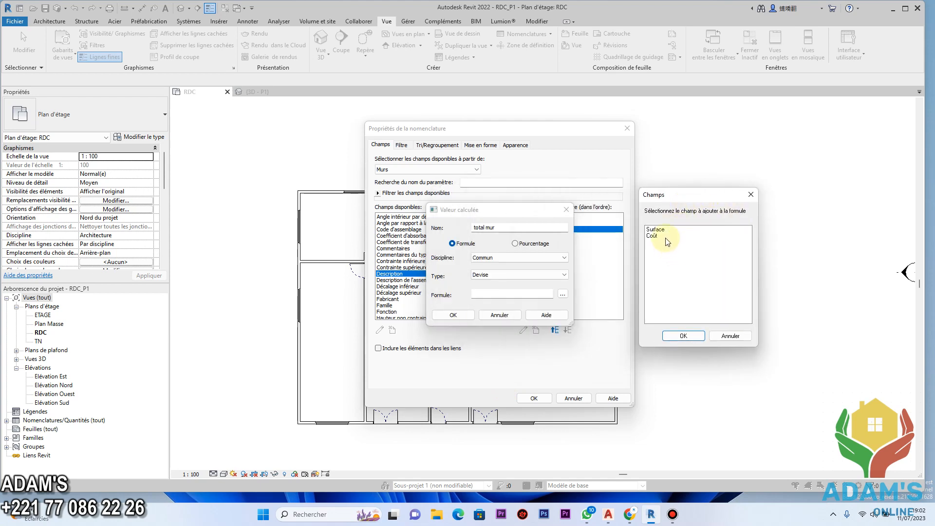
left_click(683, 249)
left_click(683, 335)
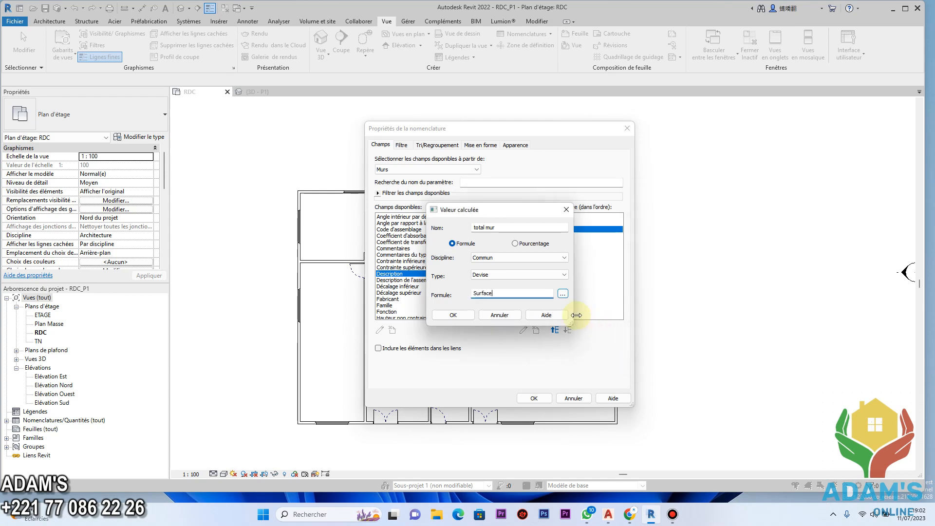
type("*")
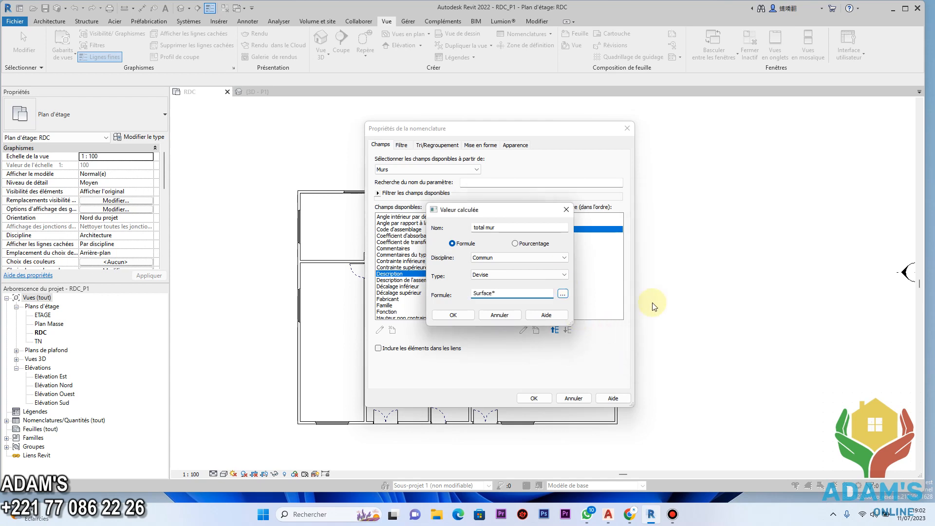
left_click(563, 293)
left_click(651, 235)
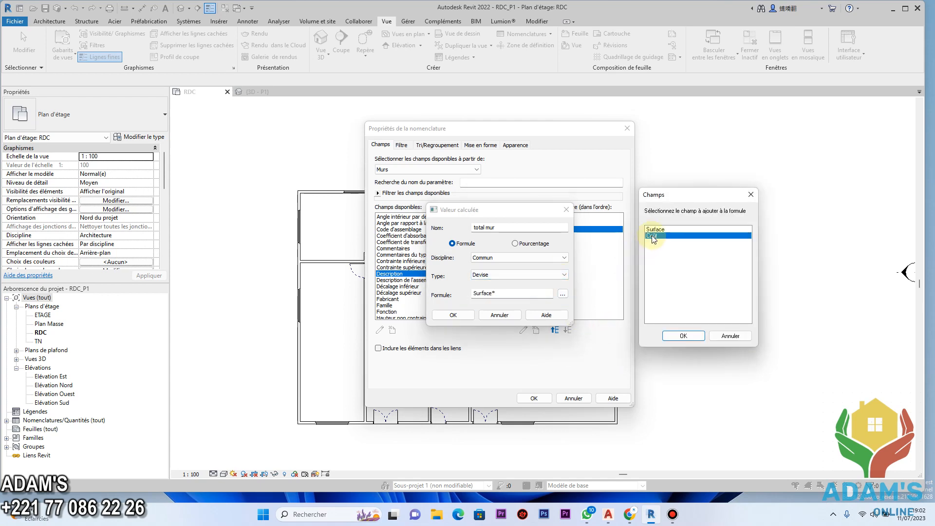
left_click(683, 335)
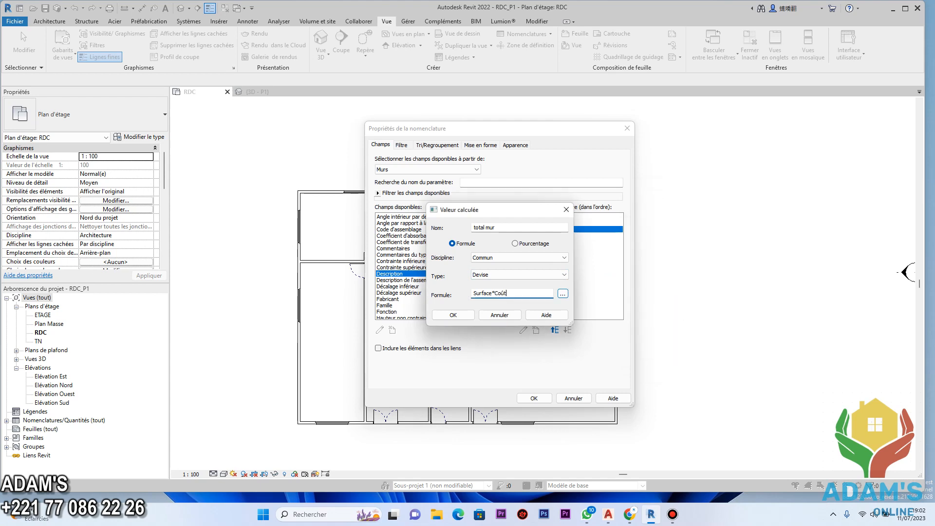
left_click(453, 315)
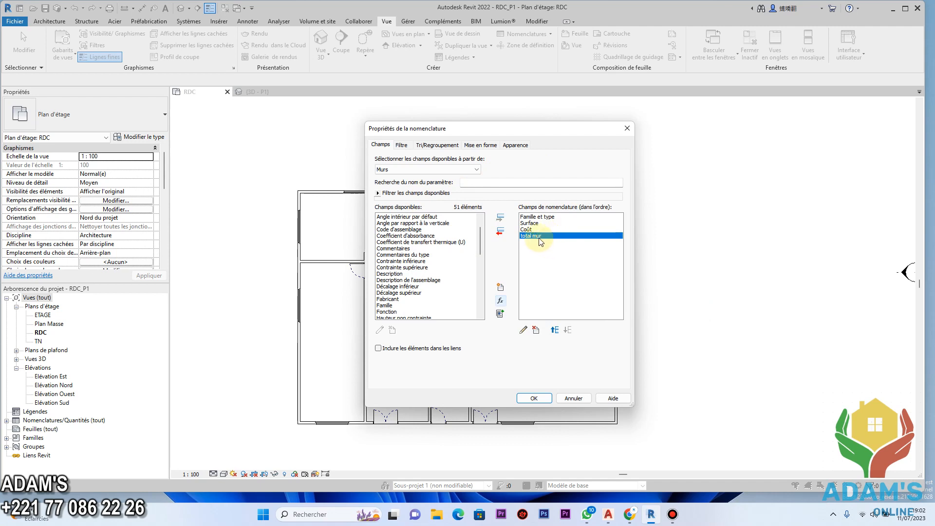
- Sort the schedule by Famille et type in ascending order, with a header and a blank line for each group
left_click(437, 145)
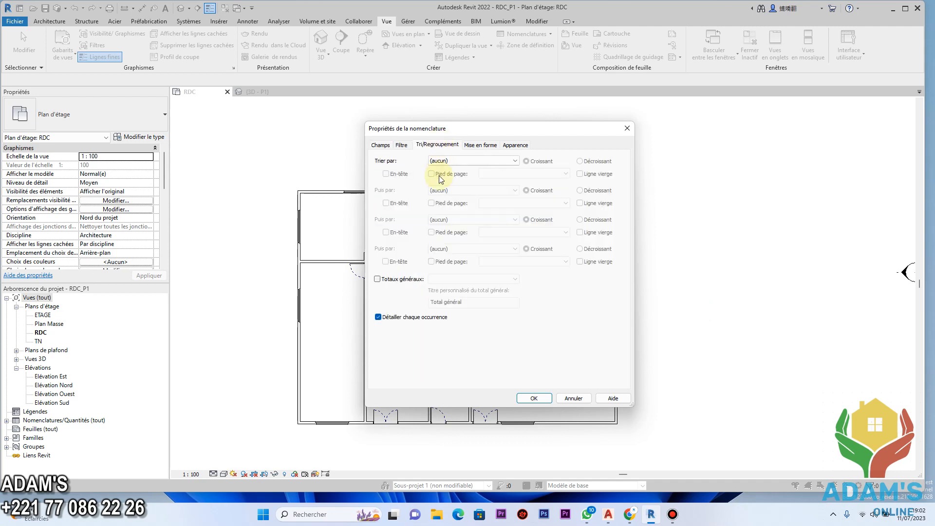
left_click(465, 161)
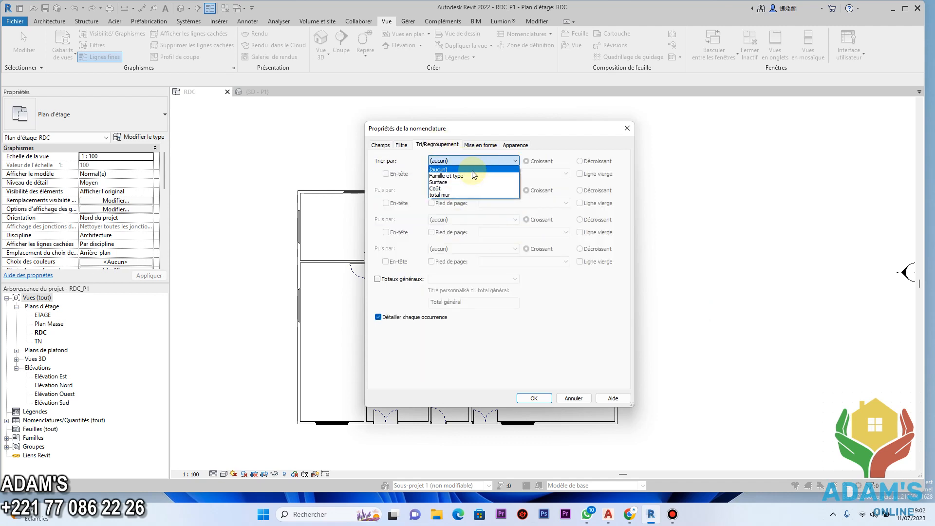
left_click(466, 176)
left_click(400, 174)
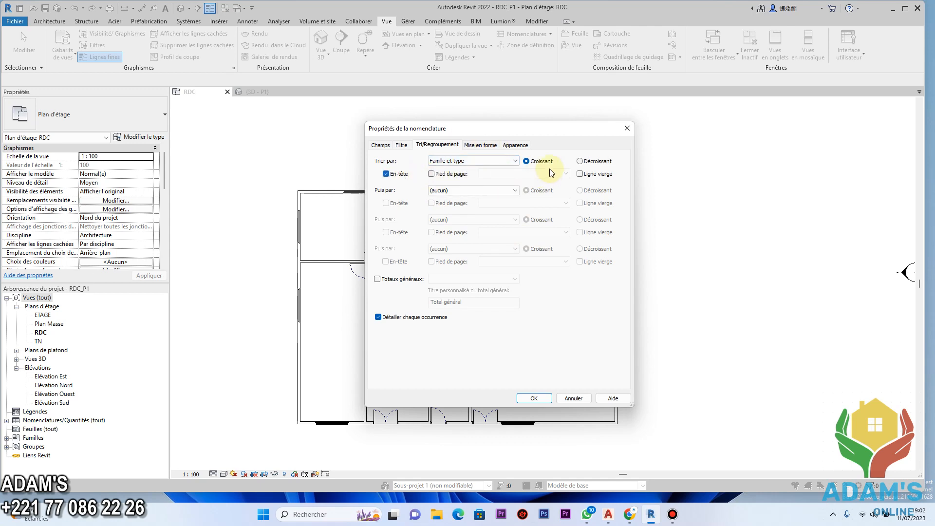
left_click(590, 162)
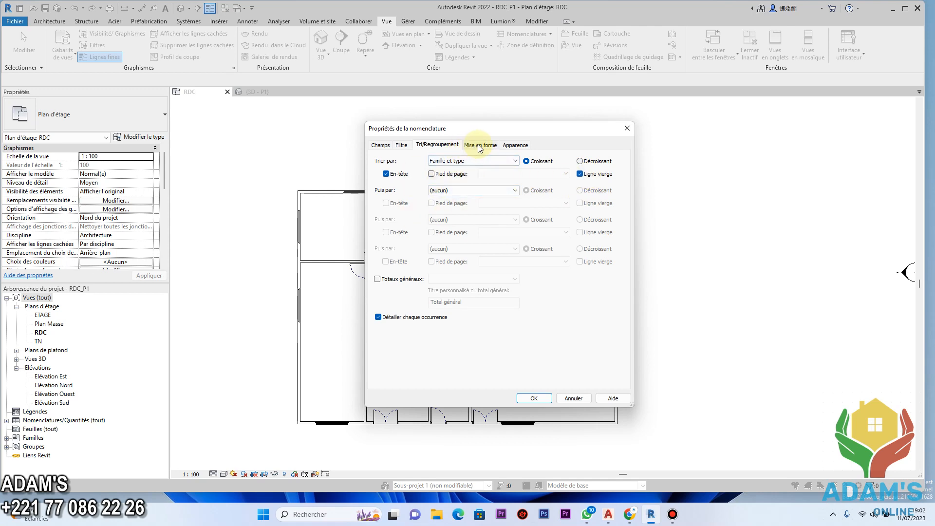
- Turn on grand totals for the schedule, showing Titre, nombre et totaux
left_click(391, 283)
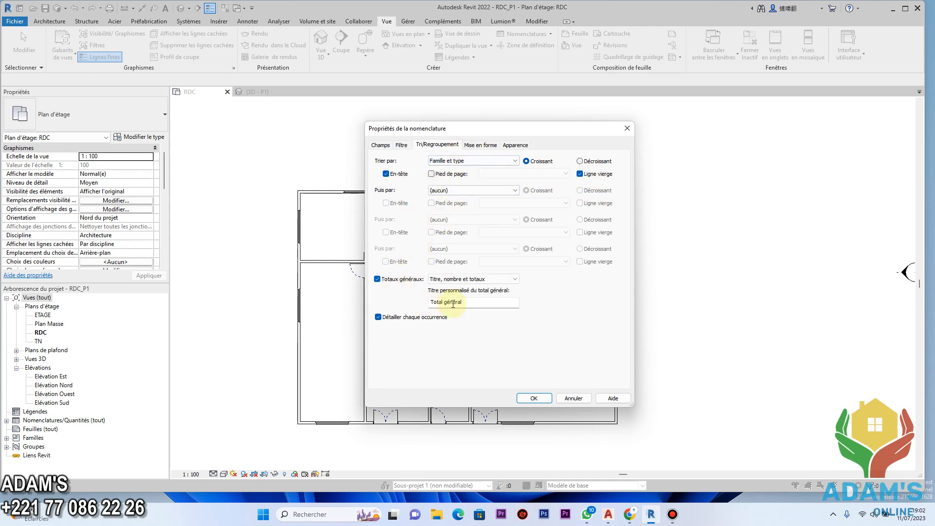
left_click(498, 280)
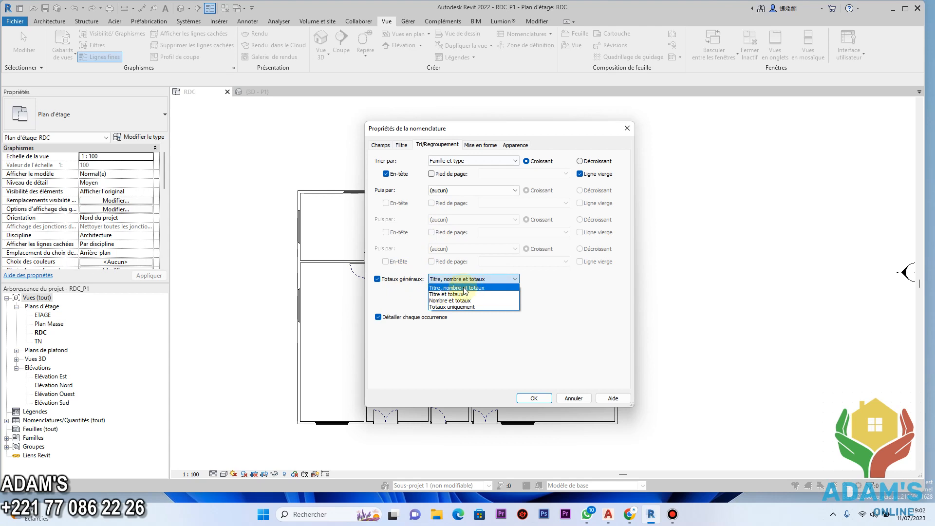
left_click(498, 287)
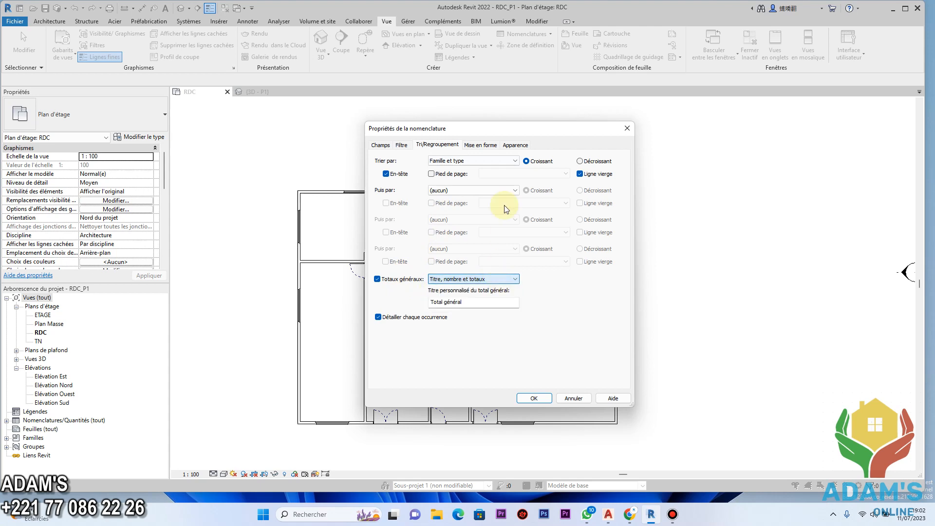
- Set the total mur field to Calculer les totaux and create the wall schedule
left_click(480, 145)
left_click(404, 185)
left_click(403, 185)
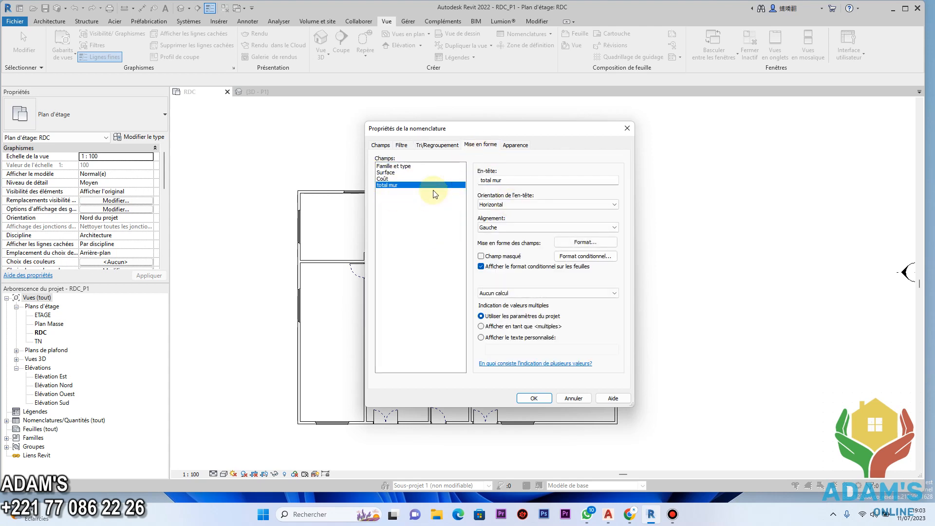
left_click(521, 292)
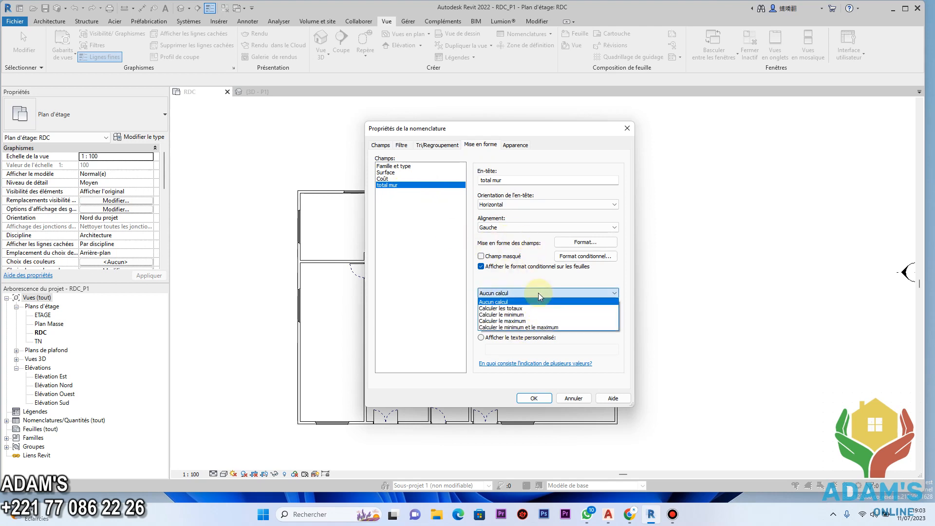
left_click(515, 308)
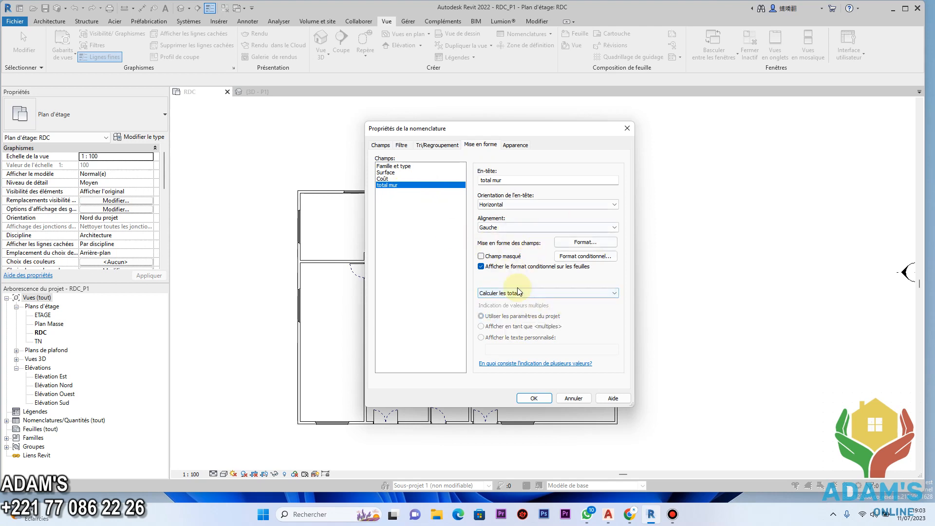
left_click(529, 400)
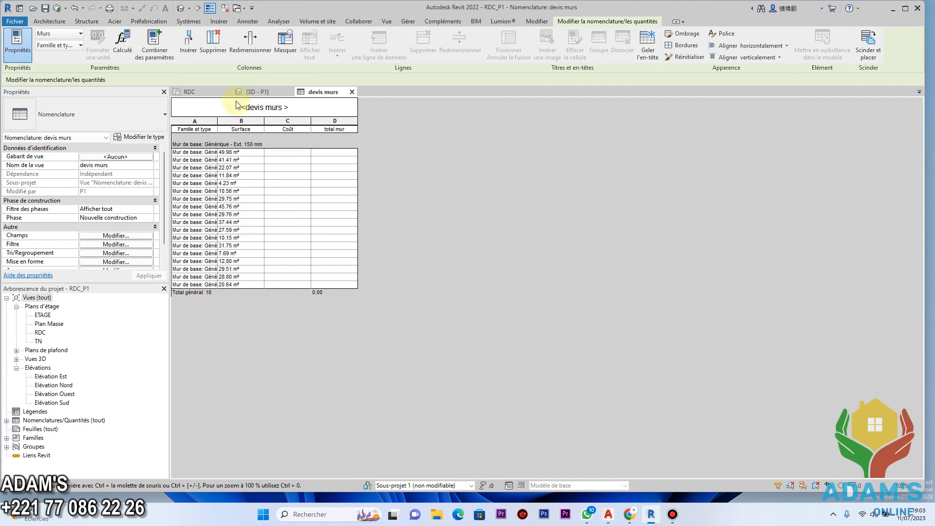
- Select the west exterior wall on the RDC floor plan and look through its instance properties for a cost parameter
left_click(204, 91)
middle_click_drag(514, 373, 560, 292)
scroll(370, 385, "up", 3)
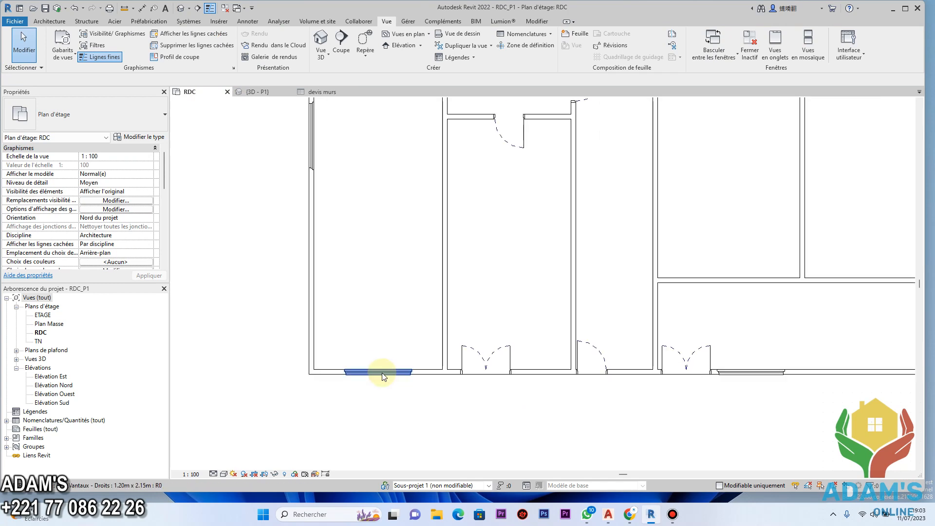
left_click(313, 292)
middle_click_drag(369, 243, 414, 317)
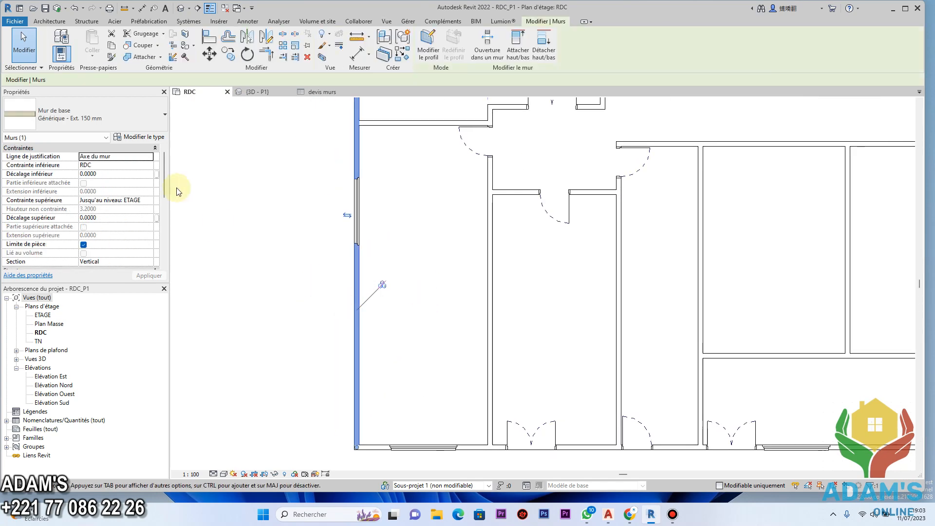
left_click_drag(164, 193, 167, 271)
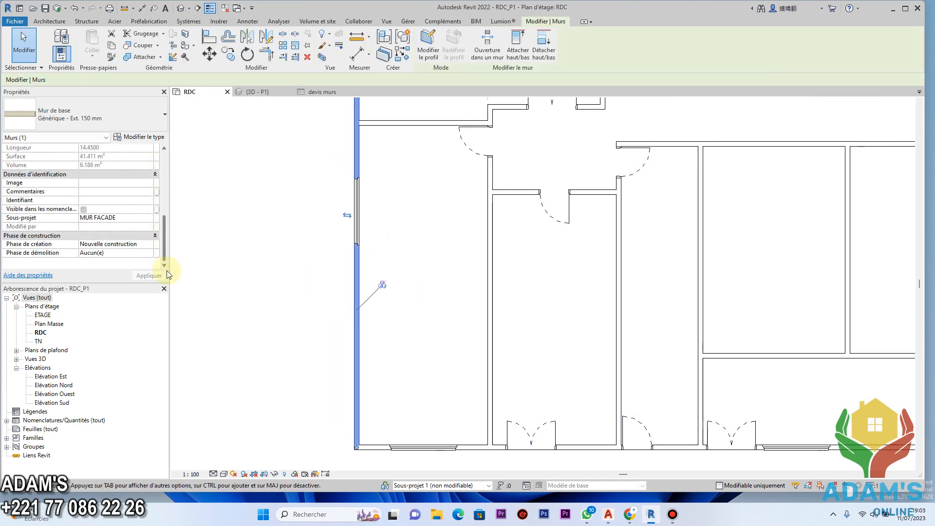
scroll(62, 209, "up", 2)
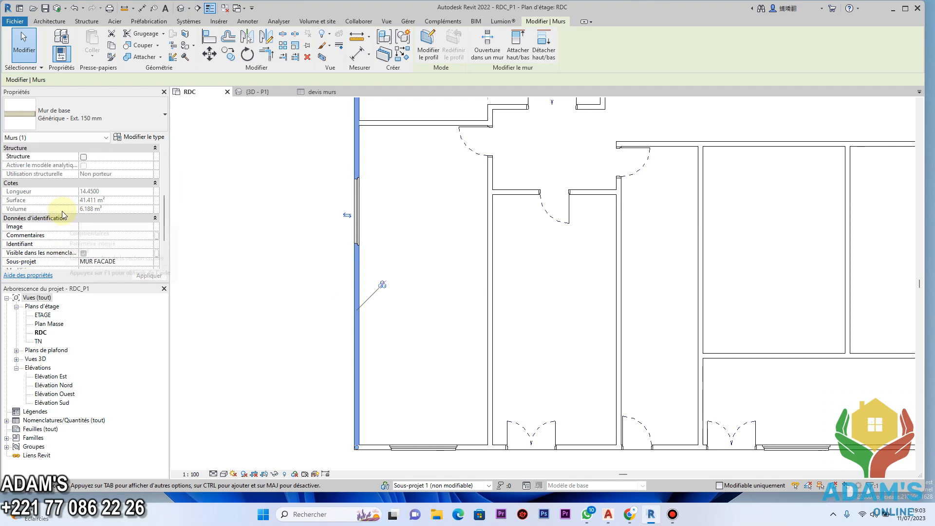
scroll(77, 214, "down", 2)
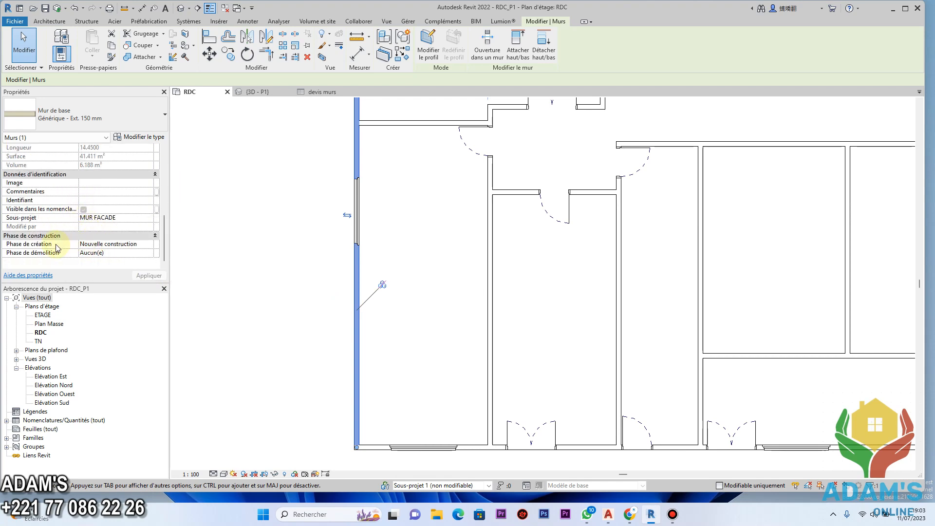
scroll(50, 244, "up", 2)
scroll(50, 244, "up", 2)
scroll(59, 222, "up", 3)
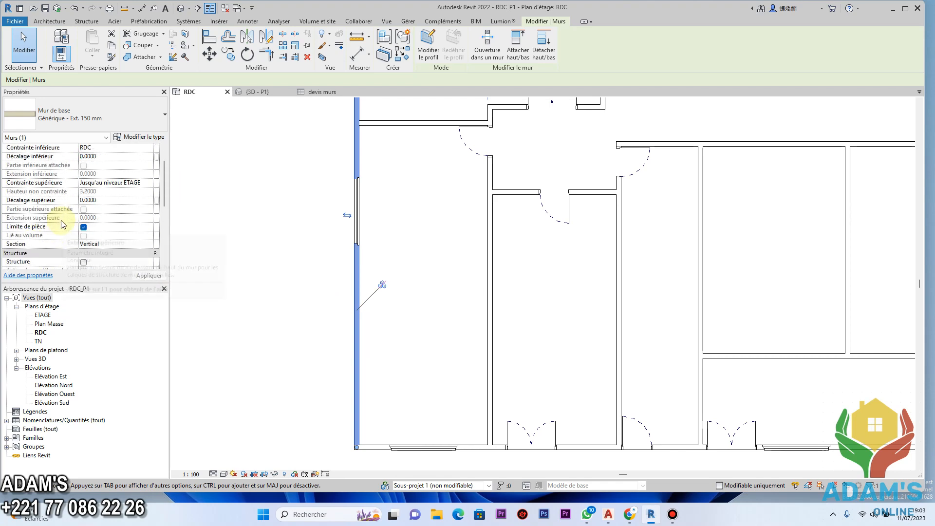
- Set the Coût type parameter of the Générique - Ext. 150 mm wall type to 7000
left_click(138, 137)
scroll(423, 287, "down", 4)
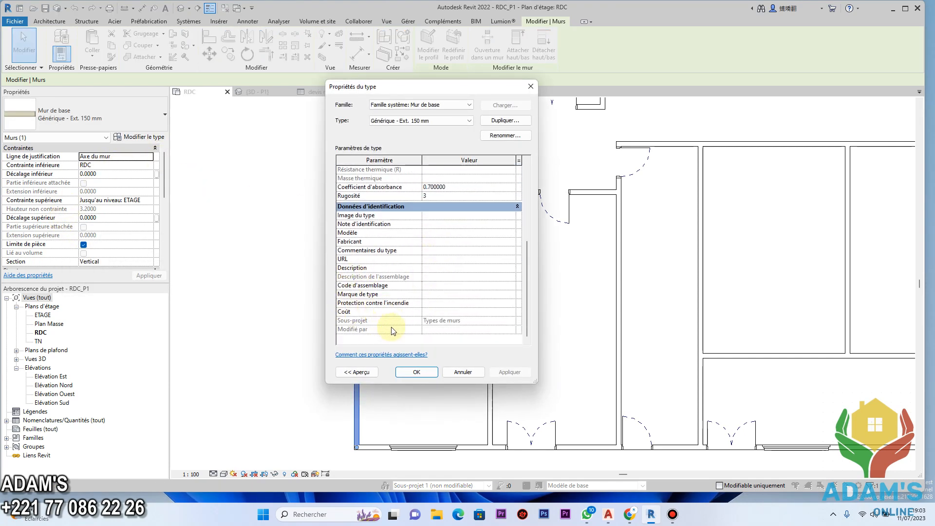
scroll(385, 331, "down", 1)
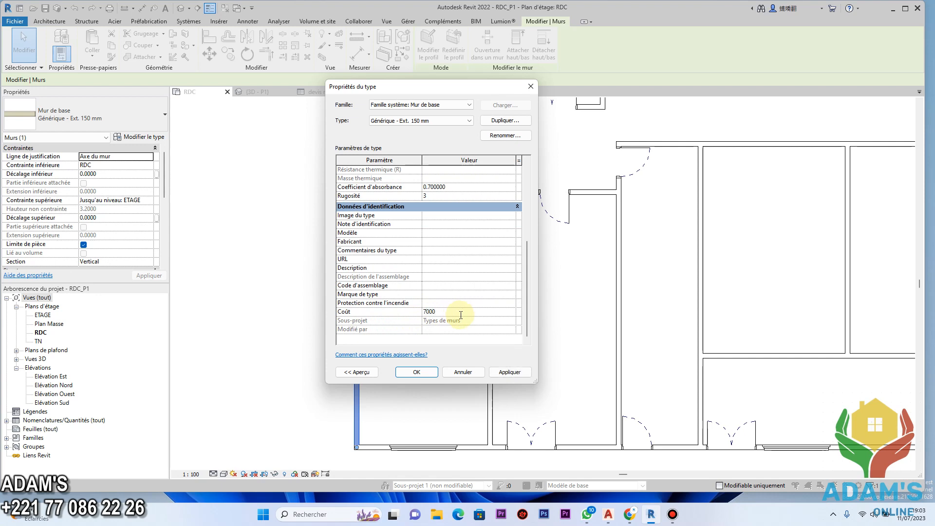
left_click(510, 372)
left_click(416, 372)
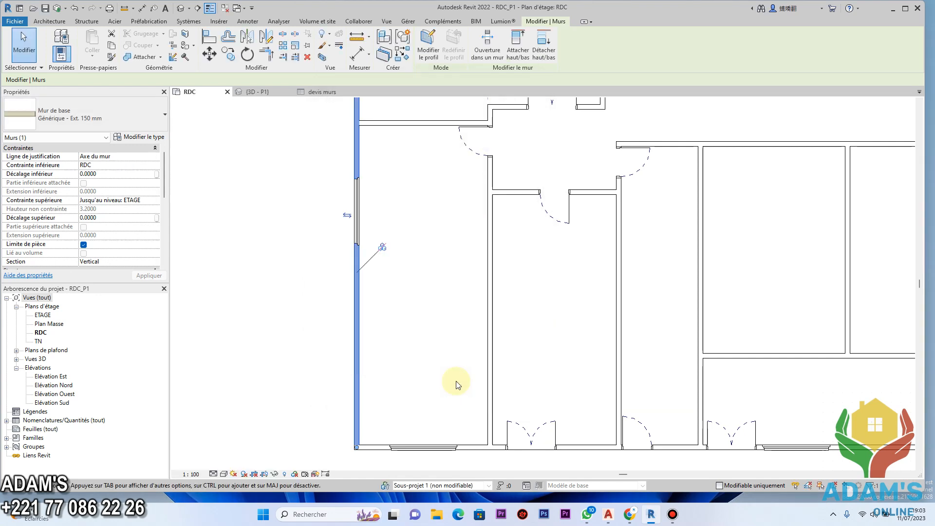
- Open the project units and set the unit symbol of the Devise format to $
scroll(433, 317, "down", 2)
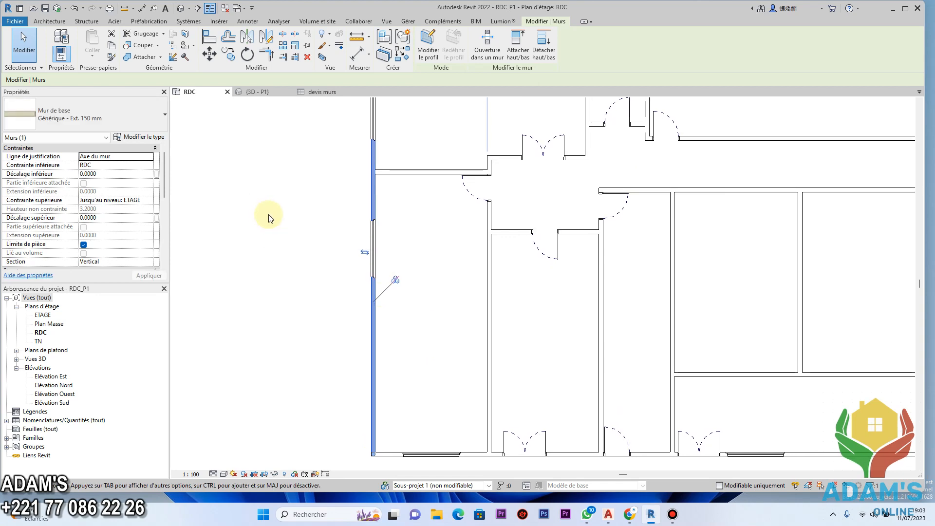
key("u")
key("n")
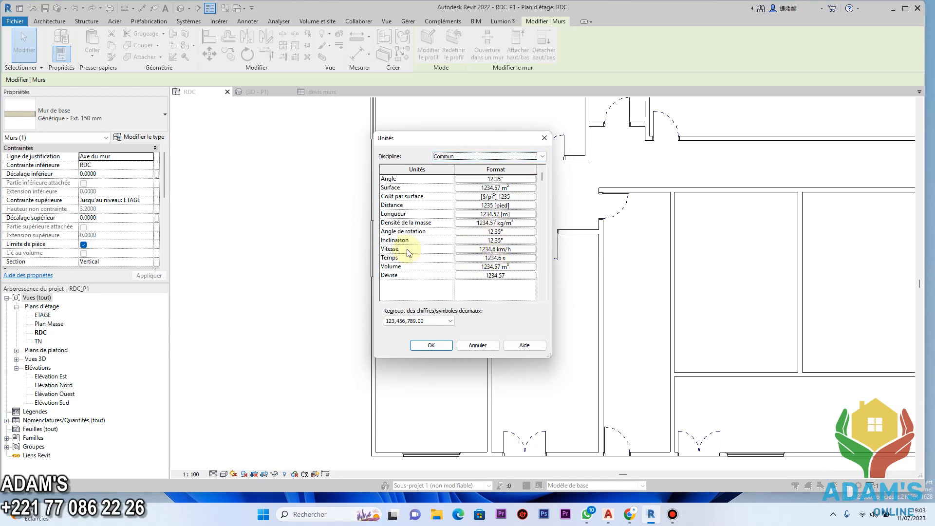
left_click(495, 275)
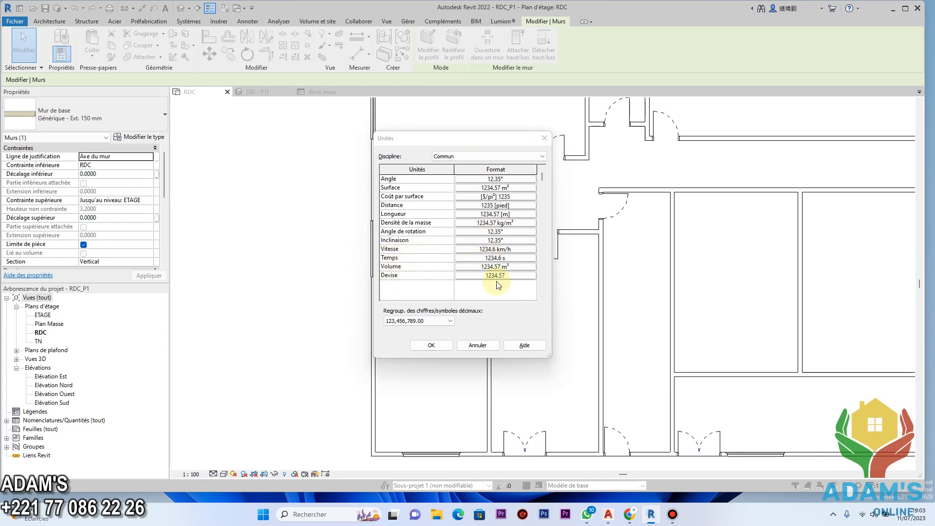
left_click(465, 244)
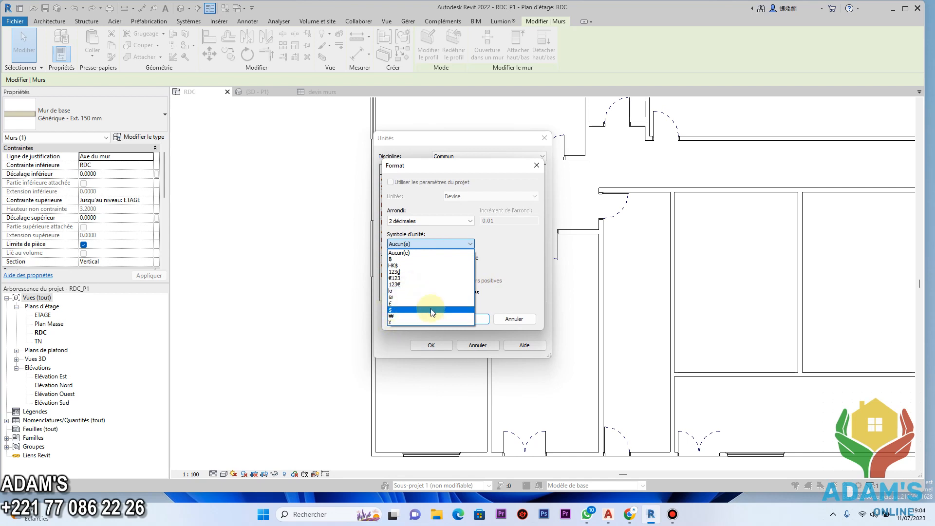
left_click(408, 310)
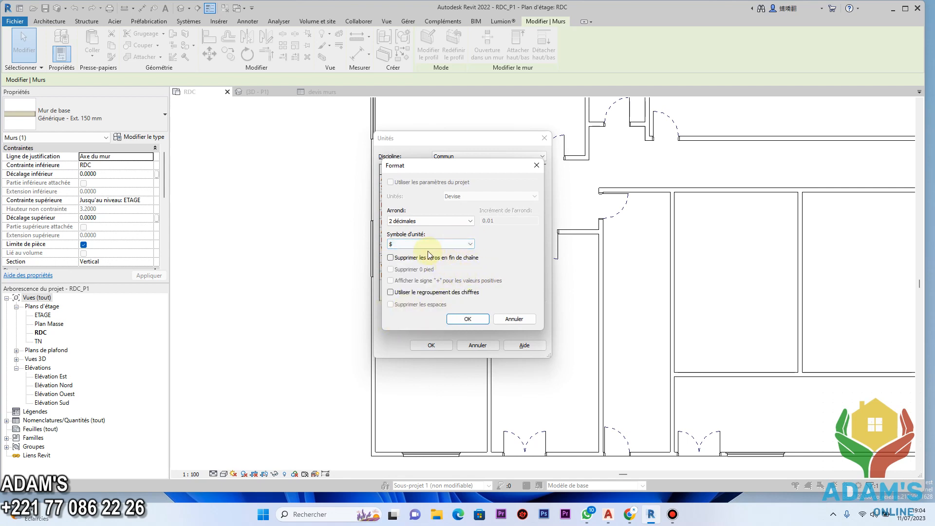
- Set the Devise rounding to 0 décimales, keep the $ symbol and apply the project units
left_click(460, 221)
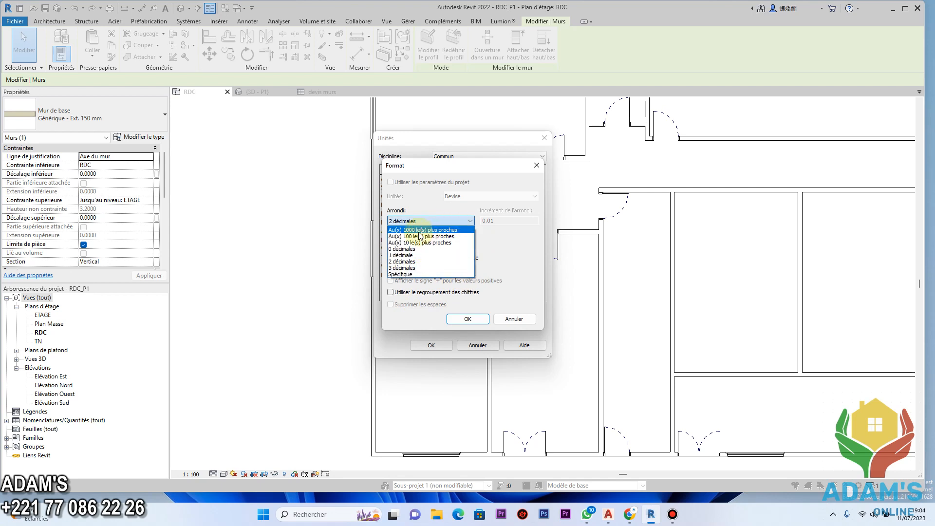
left_click(404, 249)
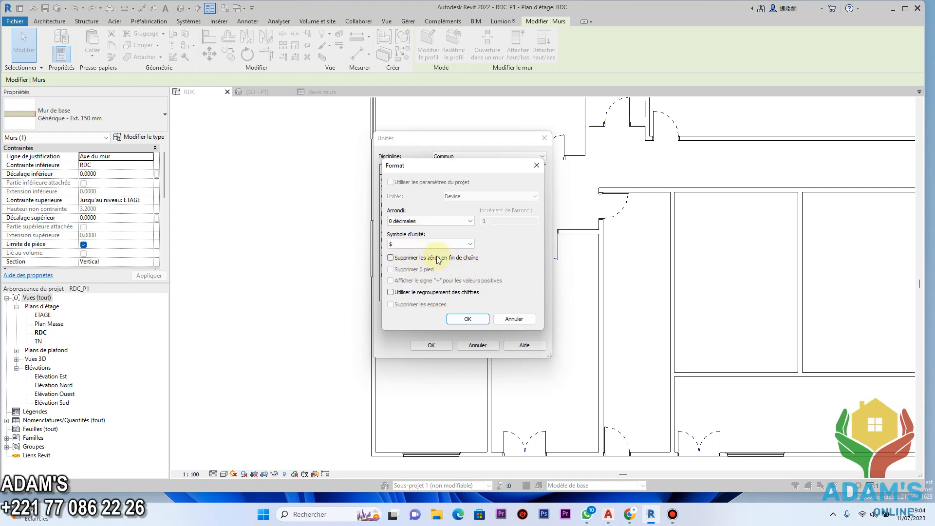
left_click(411, 245)
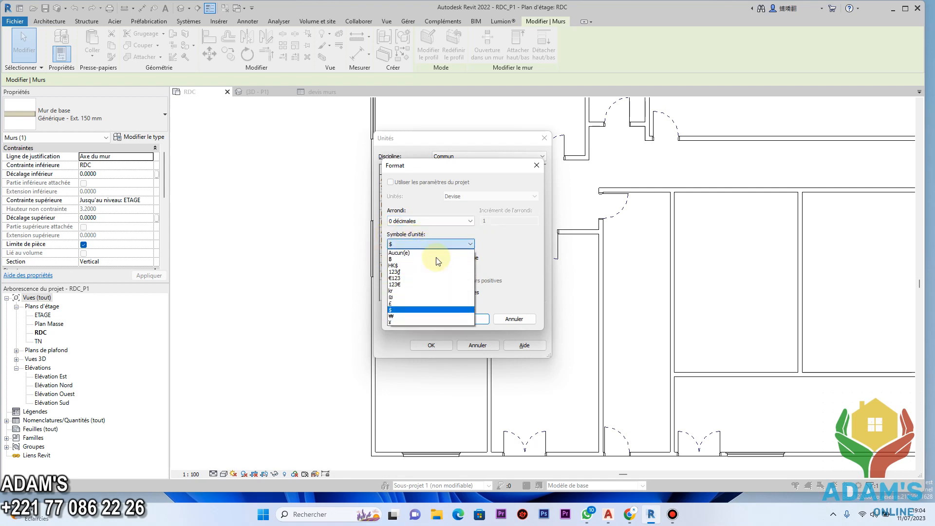
left_click(439, 247)
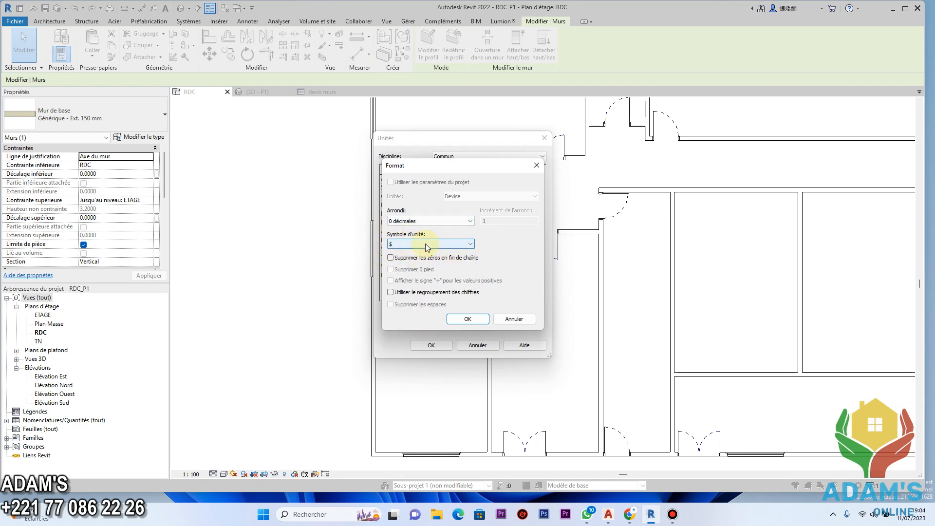
left_click(468, 319)
left_click(431, 345)
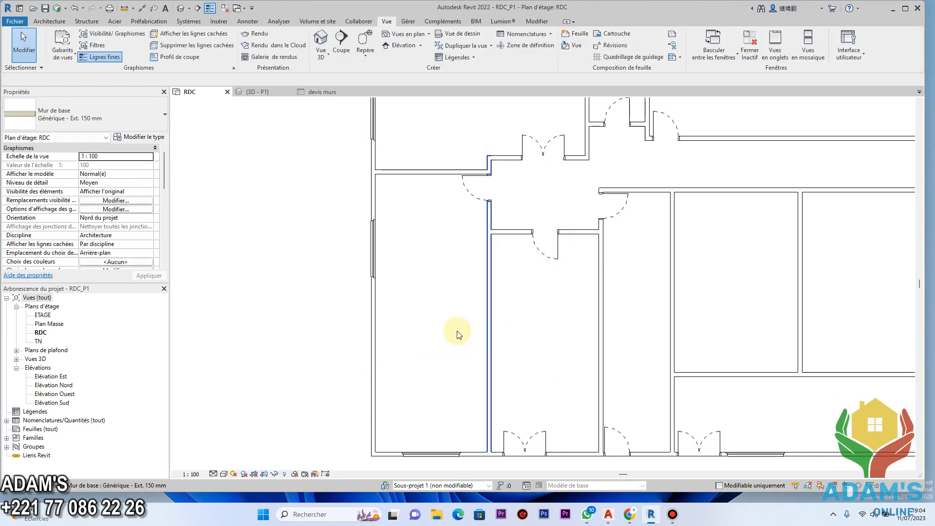
- Widen the Coût column slightly in the devis murs schedule and check the model in the 3D view
left_click(335, 92)
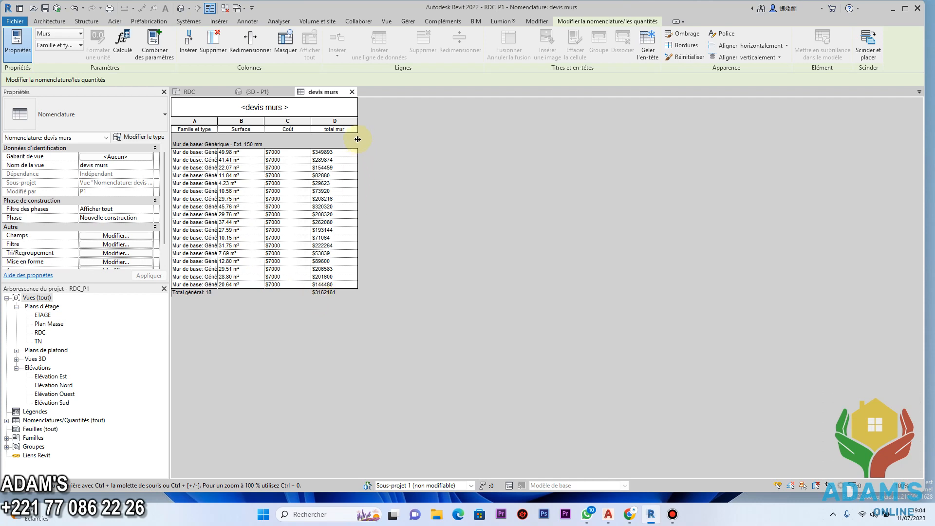
left_click(283, 154)
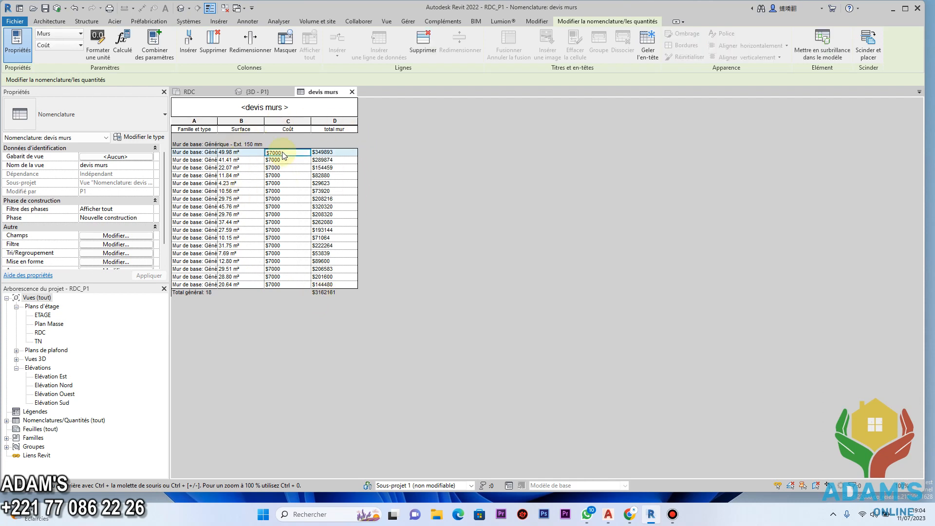
left_click_drag(313, 136, 316, 137)
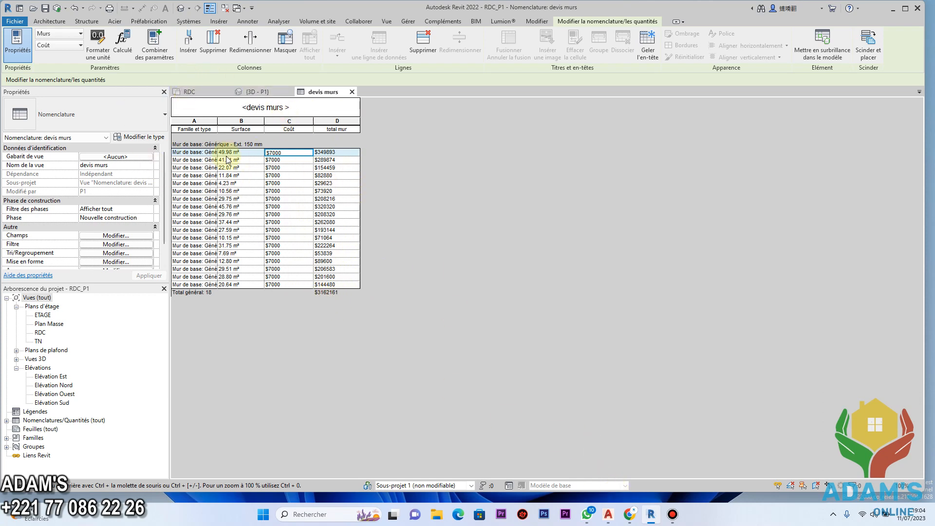
left_click(271, 92)
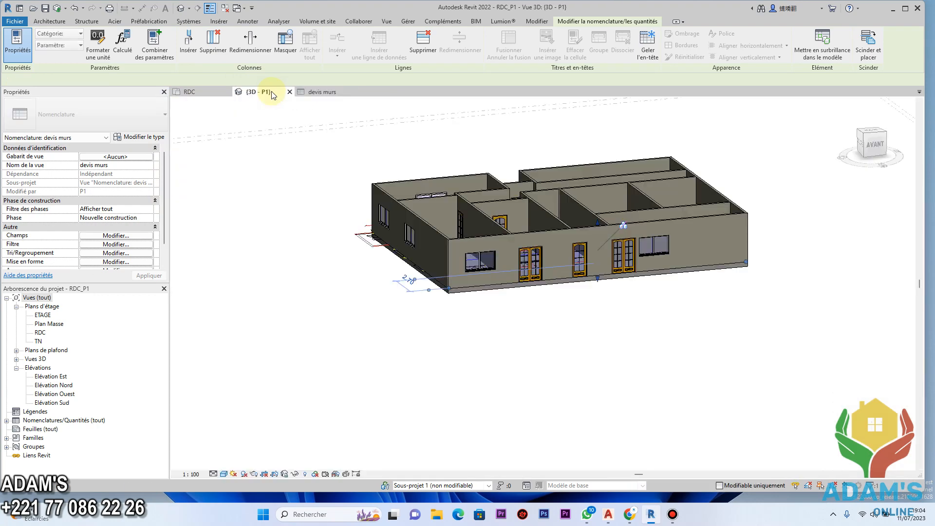
left_click(319, 91)
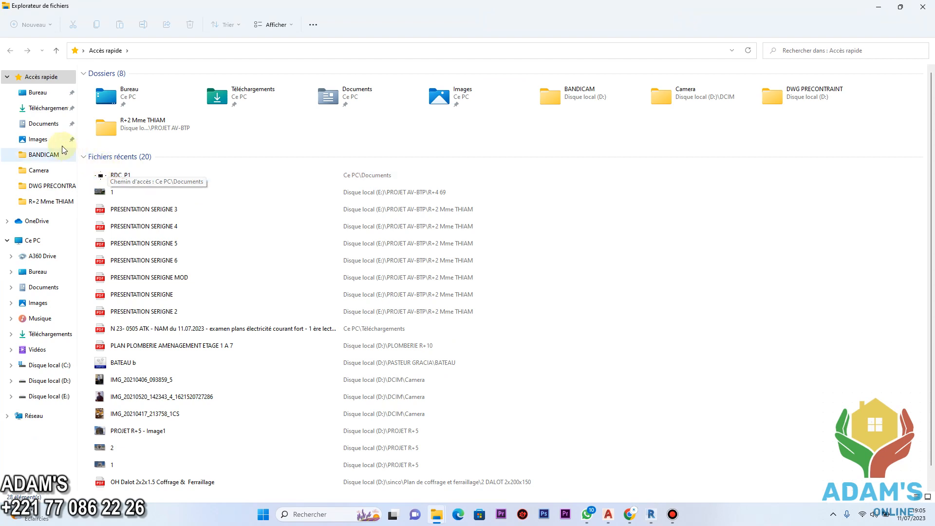
- View the Revit training poster and USB key promotion images in File Explorer's Téléchargements and Images folders, and switch back to Revit
left_click(52, 111)
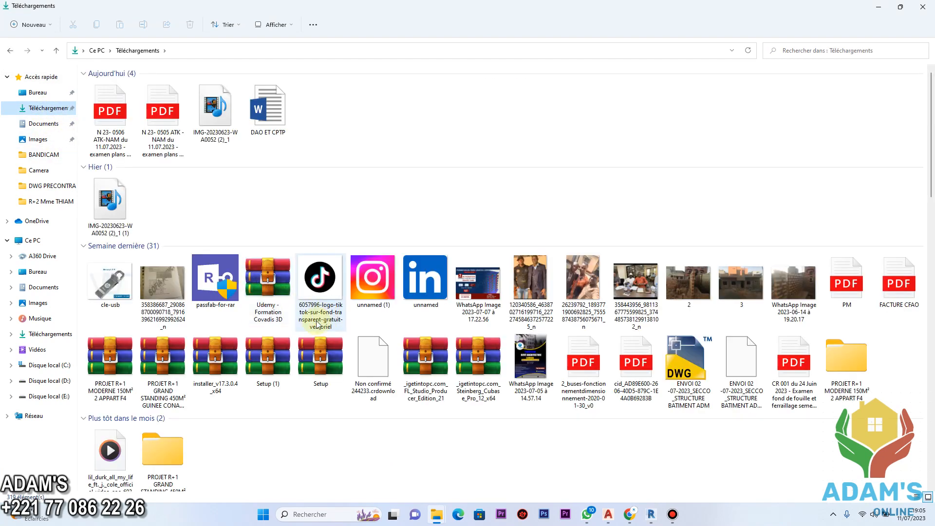
double_click(535, 365)
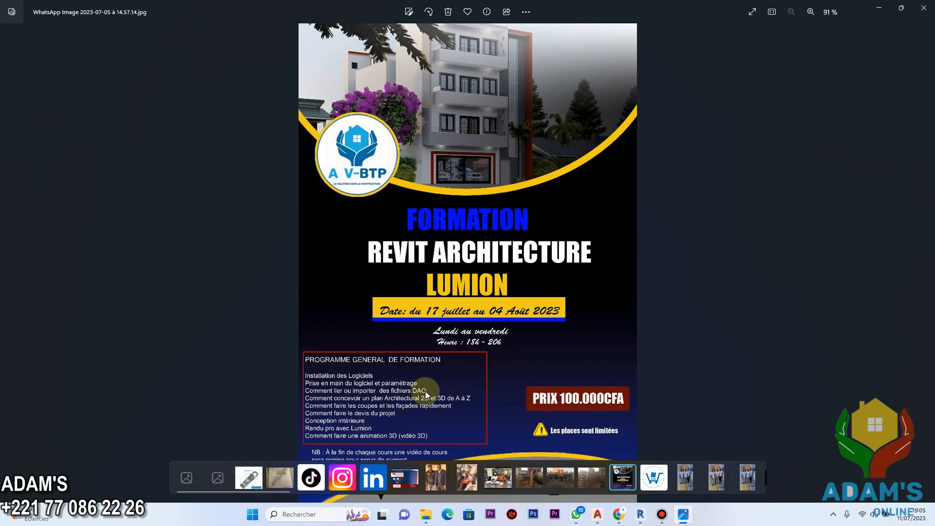
left_click(249, 479)
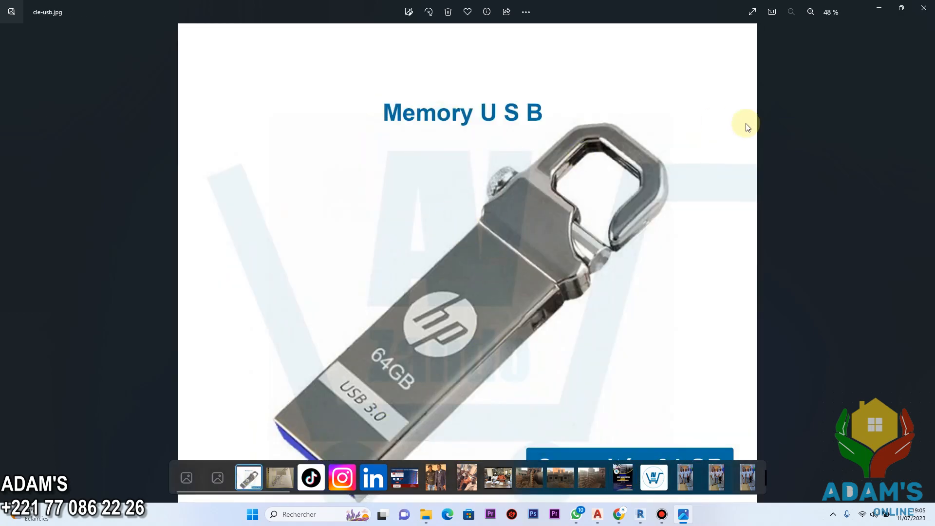
mouse_move(434, 513)
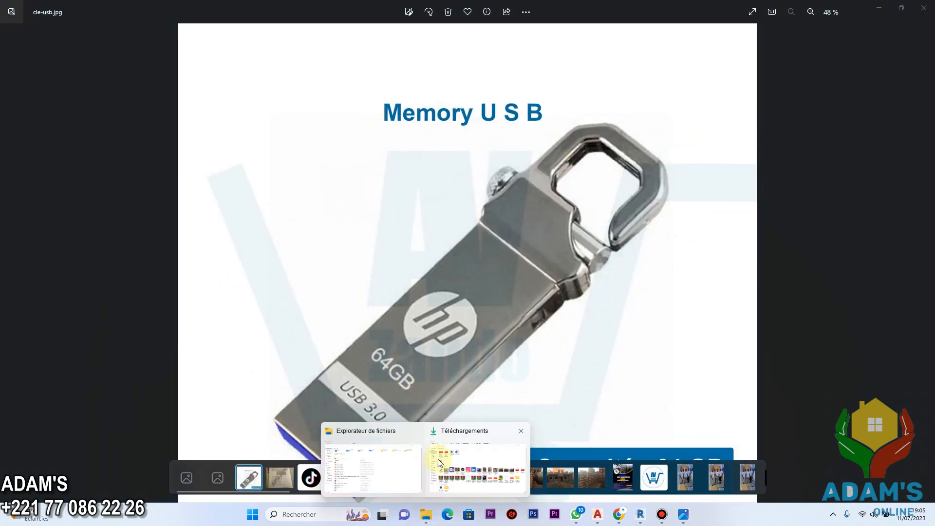
left_click(437, 459)
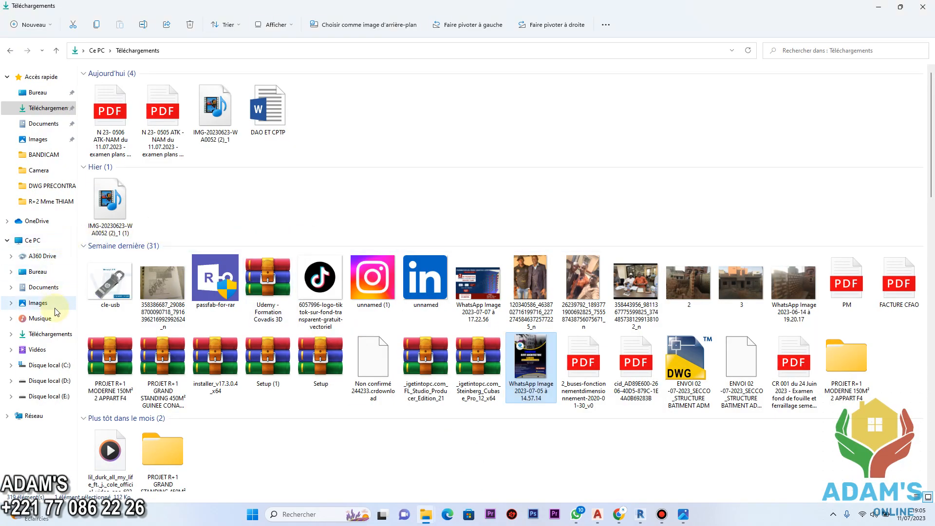
left_click(39, 302)
double_click(694, 95)
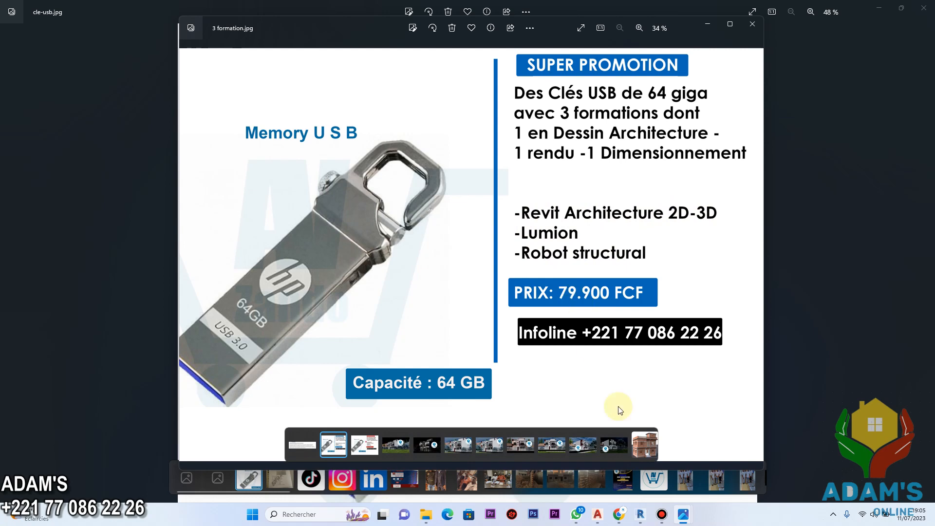
key("alt+Tab")
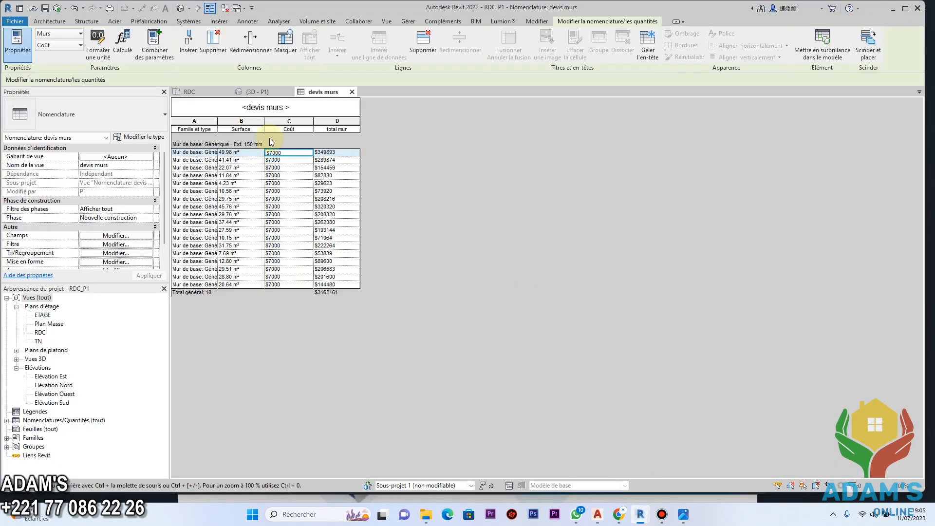
- Examine the whole RDC floor plan and return to the devis murs schedule
left_click(211, 93)
scroll(313, 182, "down", 5)
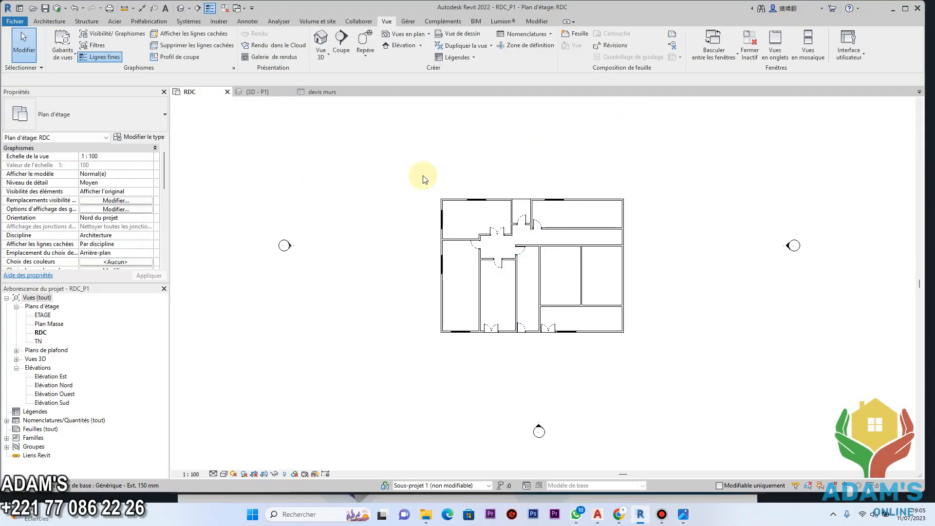
scroll(428, 184, "up", 3)
scroll(637, 302, "down", 2)
middle_click_drag(626, 303, 551, 269)
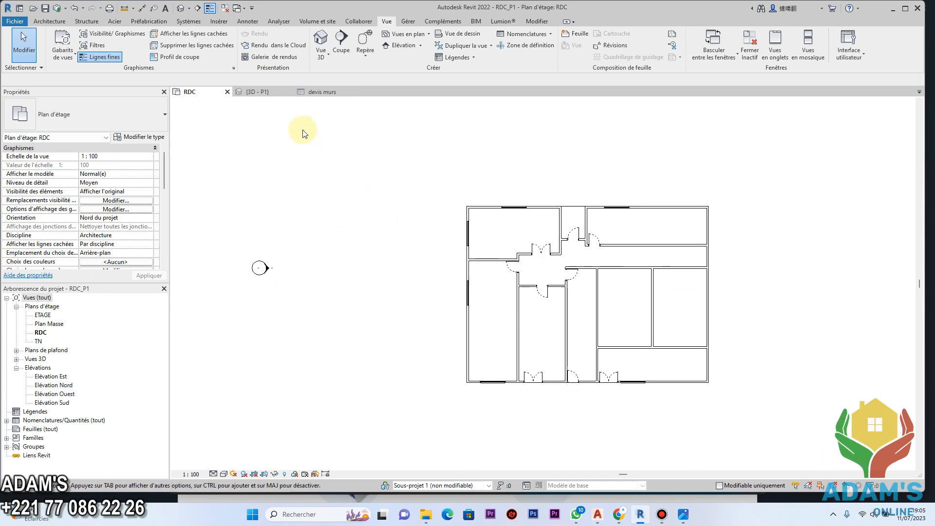
left_click(328, 92)
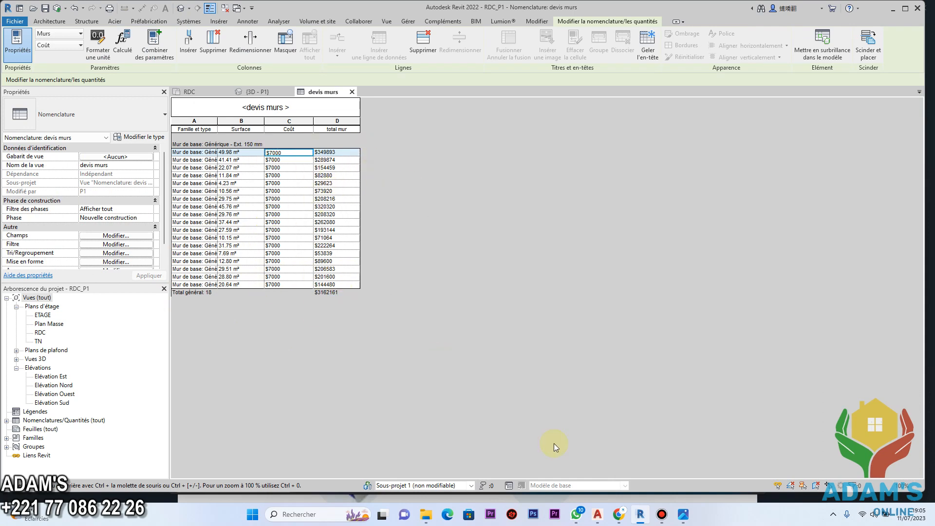
left_click(662, 515)
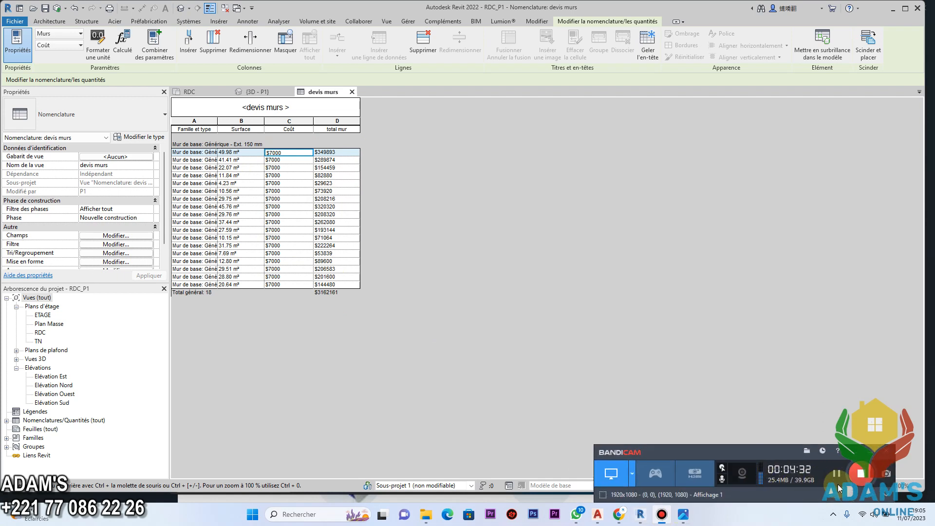